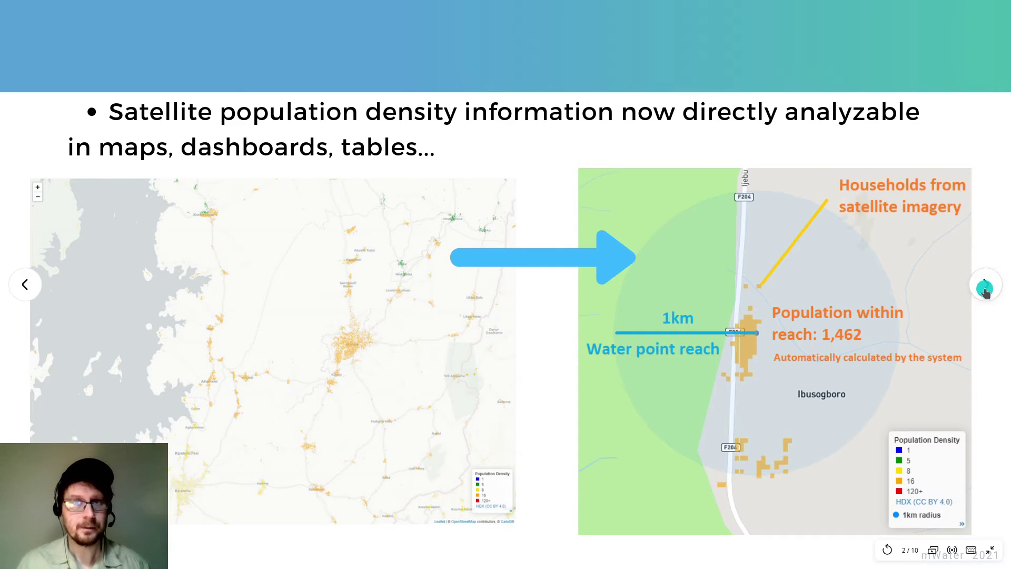
Advance to slide 3, 'List Locations by Population'.
left_click(986, 285)
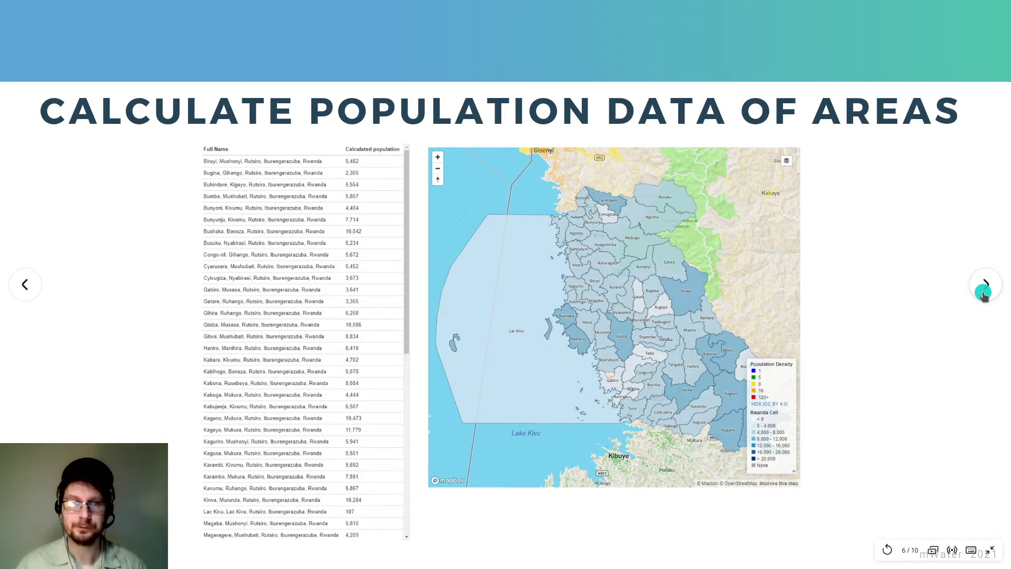
Advance to slide 7, 'How to Use It?', covering data sources and Population Within.
left_click(984, 293)
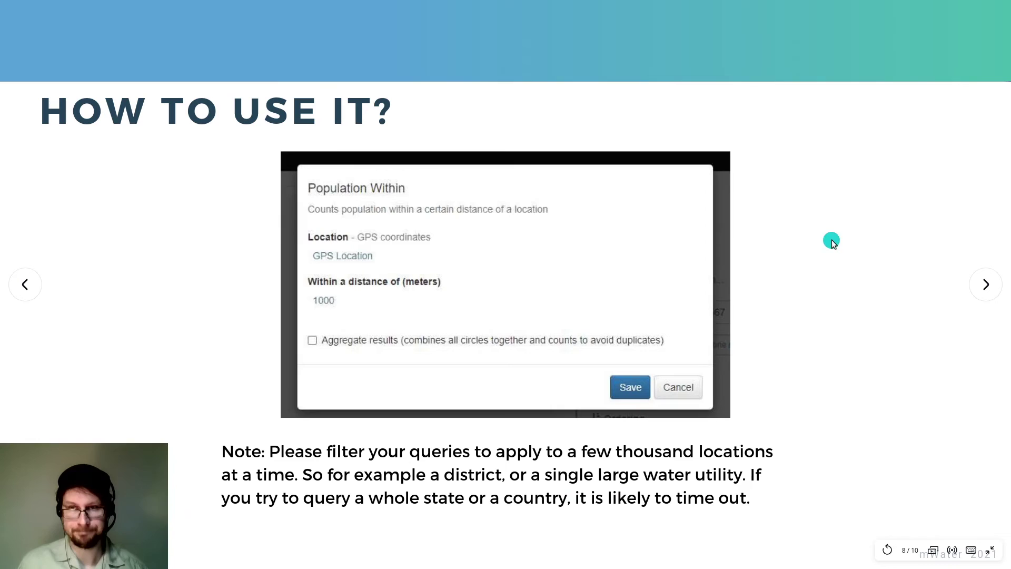
Advance past the aggregate-results slide to the final 'Connect with us' slide.
left_click(986, 284)
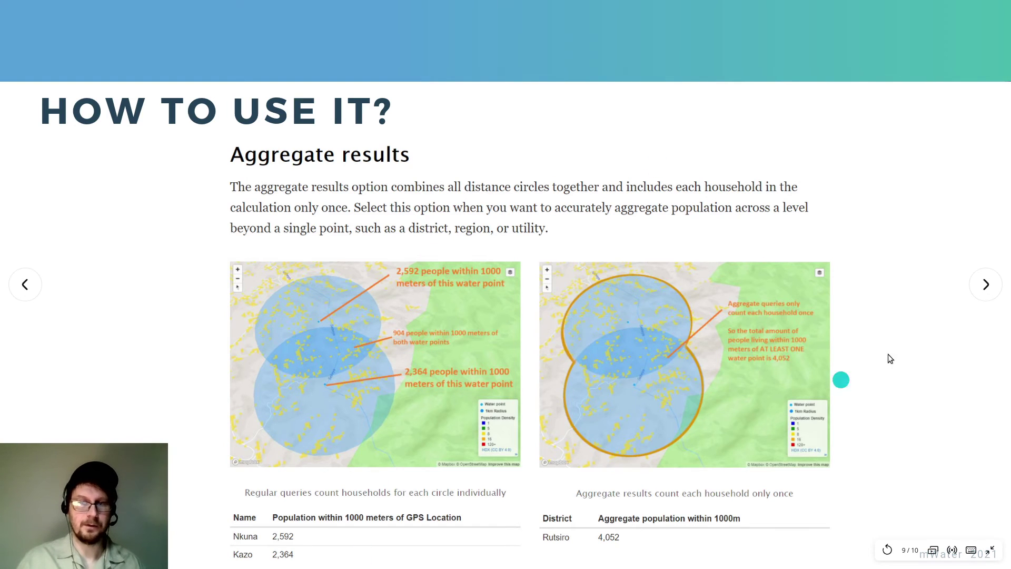
left_click(985, 284)
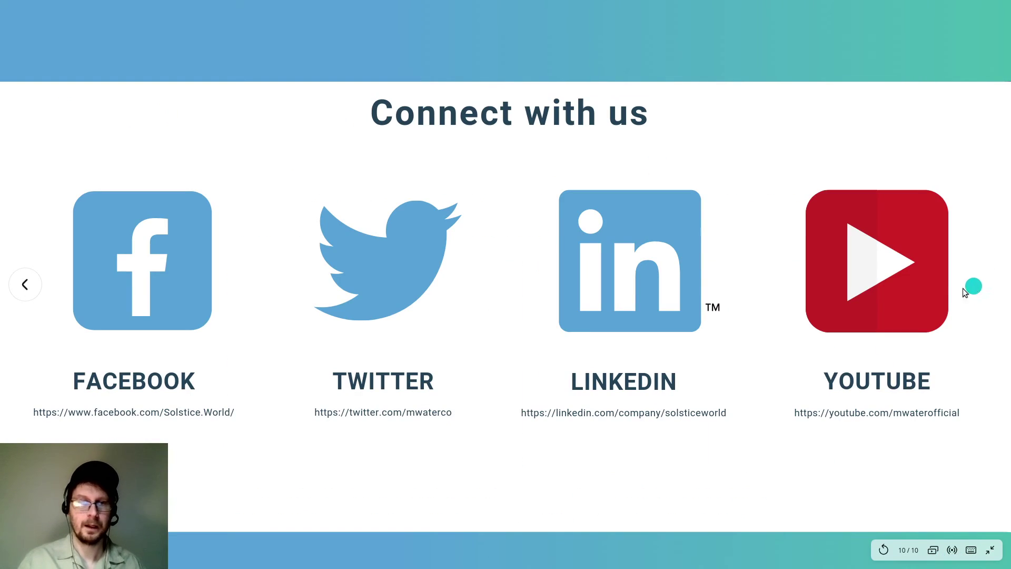
Exit the full-screen presentation and switch to the mWater Portal dashboard.
key("alt+Tab")
key("alt+Tab")
key("Tab")
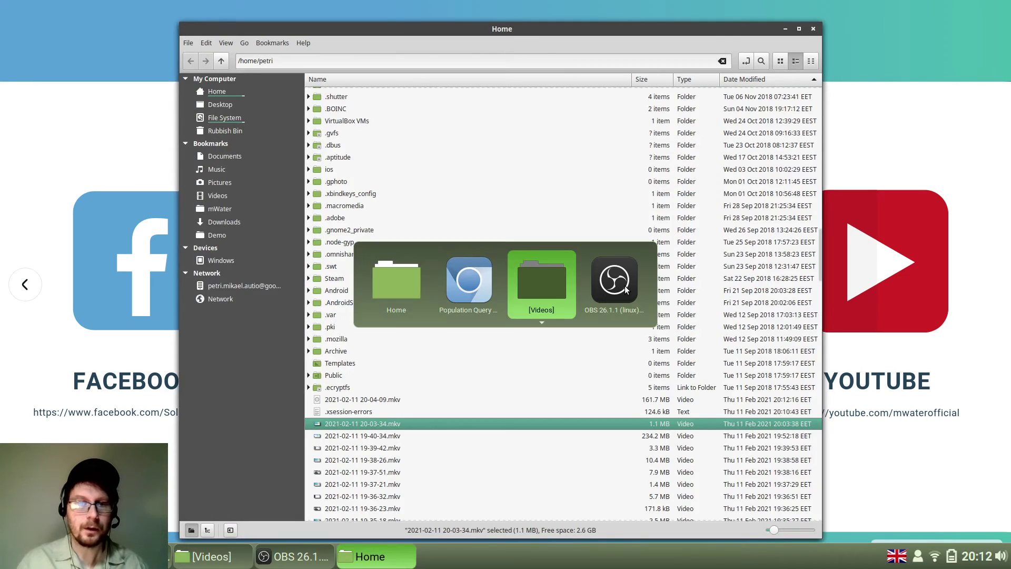
key("Tab")
key("Tab")
key("Tab")
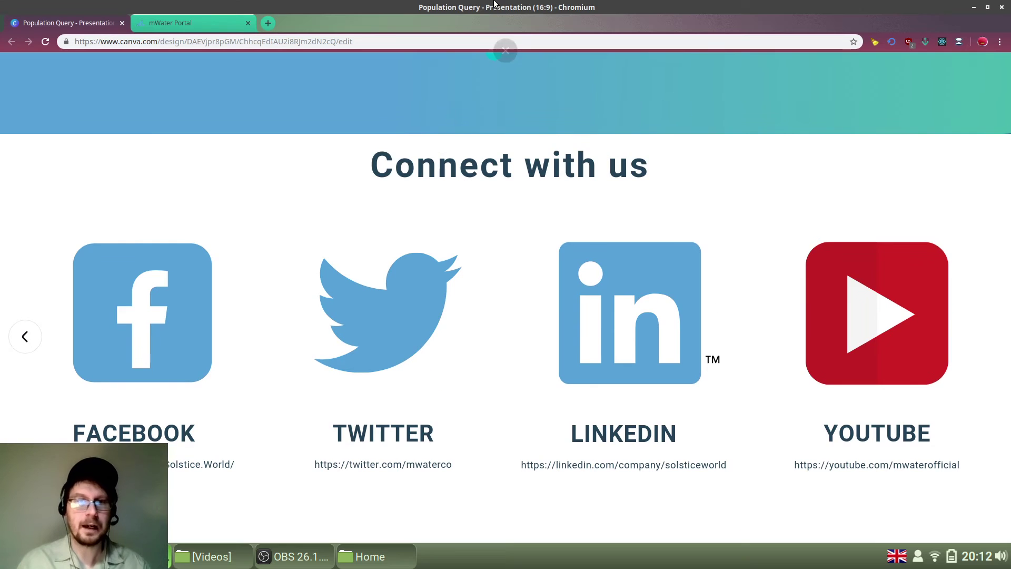
key("Escape")
left_click(192, 21)
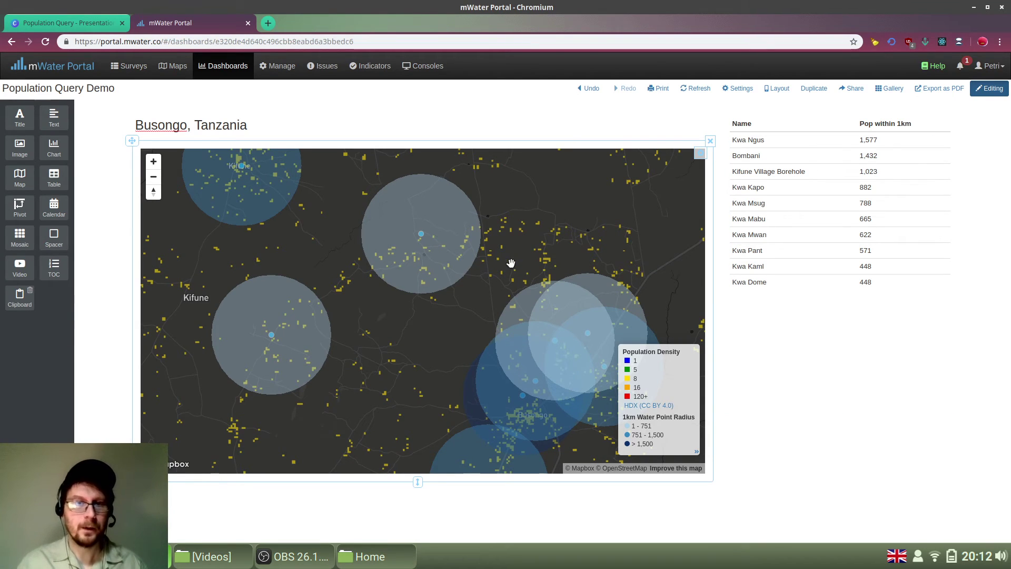
Pan the Busongo map and view, then dismiss, one water point's details.
left_click_drag(440, 237, 420, 224)
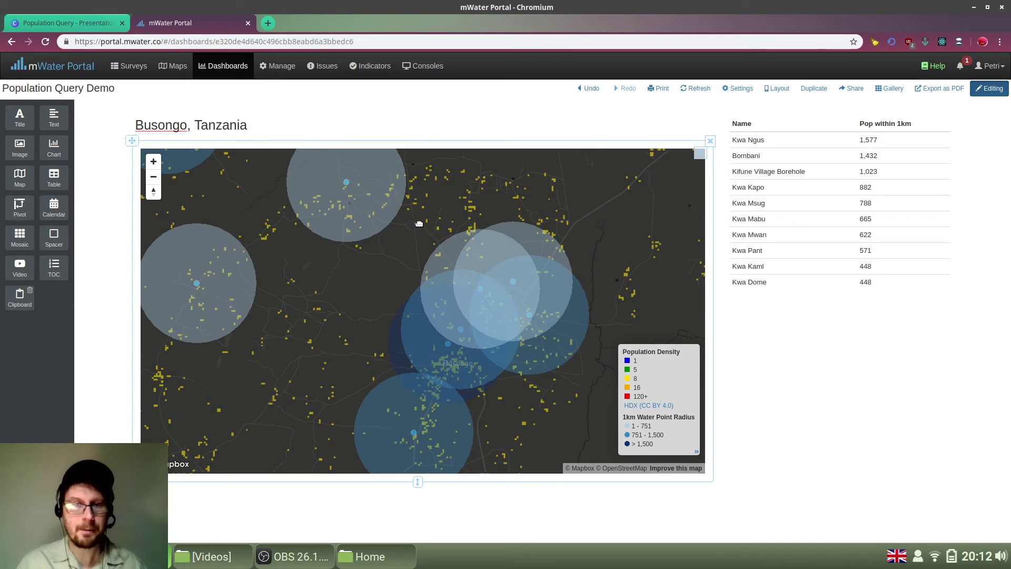
left_click(364, 185)
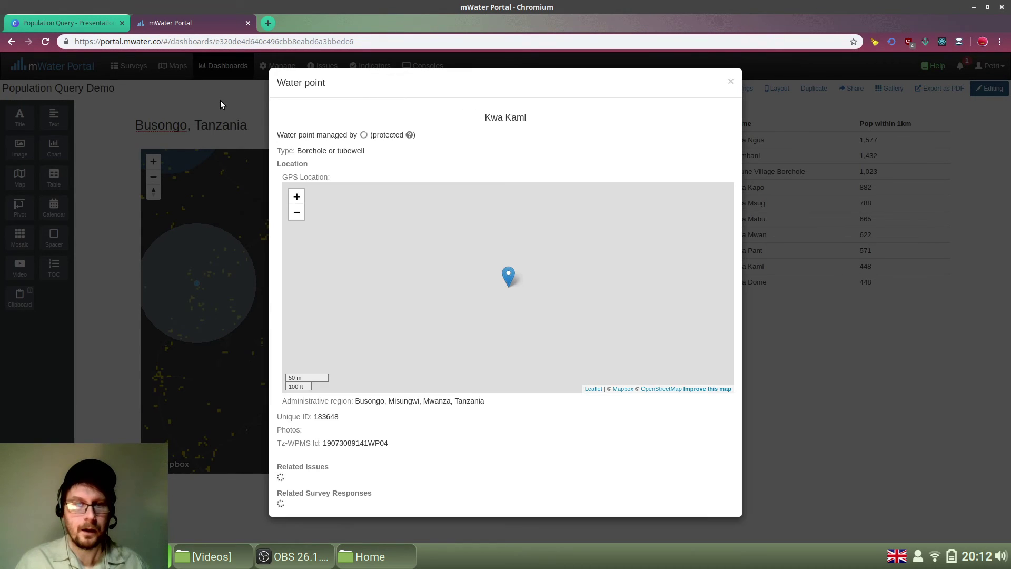
left_click(221, 100)
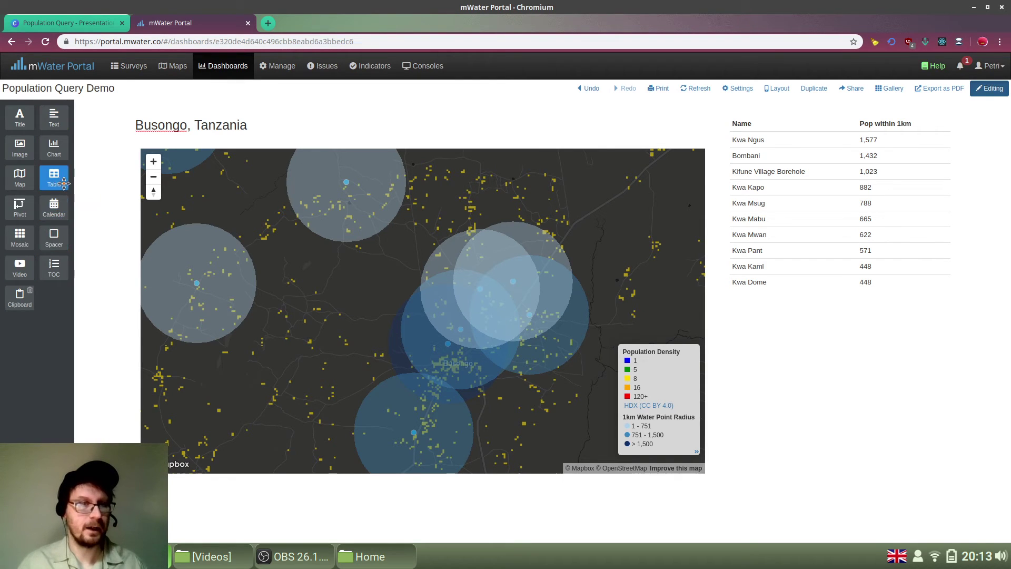
Add a new table using Water Points data with a Name first column.
mouse_move(57, 178)
left_mouse_down()
mouse_move(92, 168)
mouse_move(952, 194)
left_mouse_up()
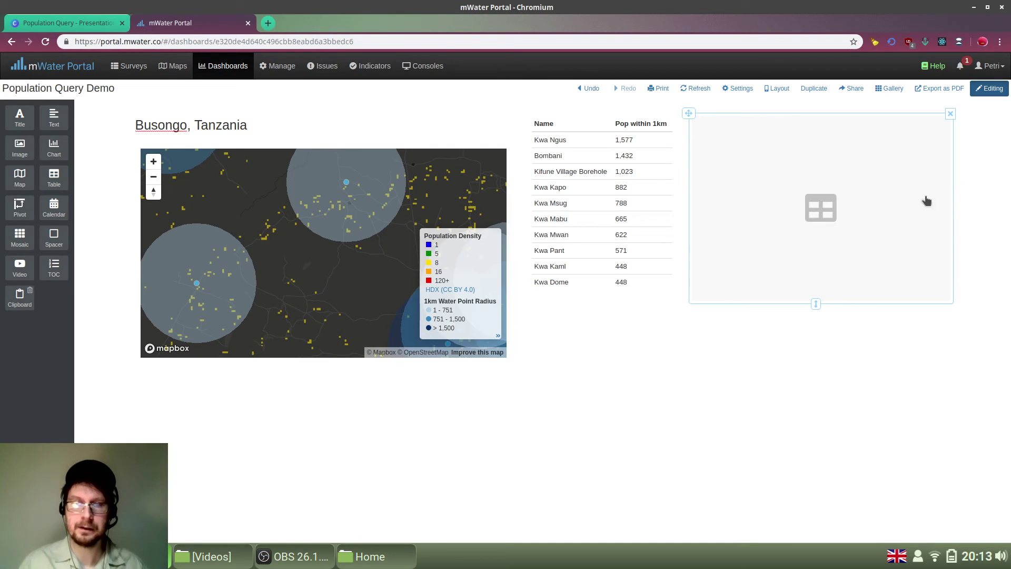
left_click(827, 187)
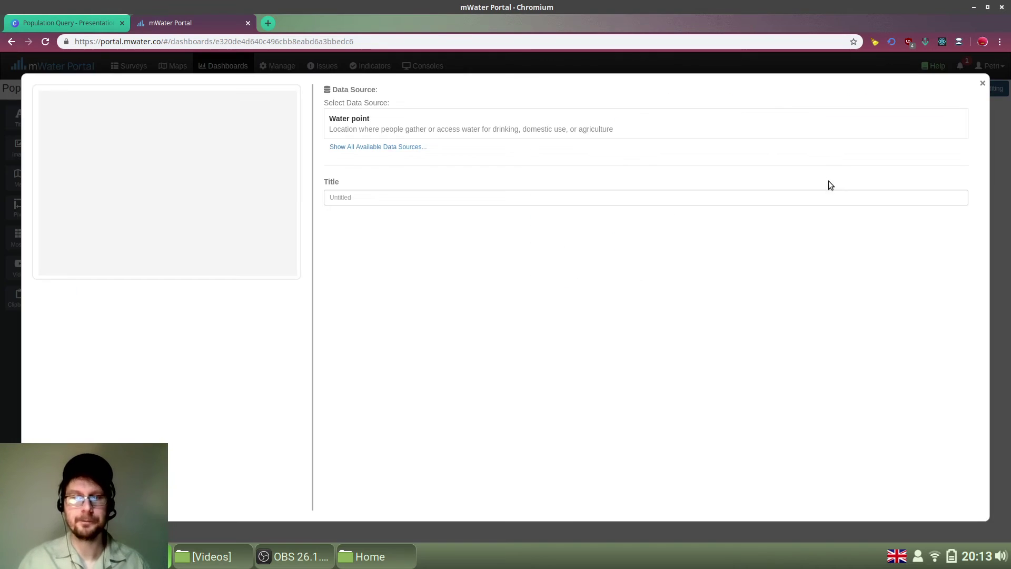
left_click(345, 148)
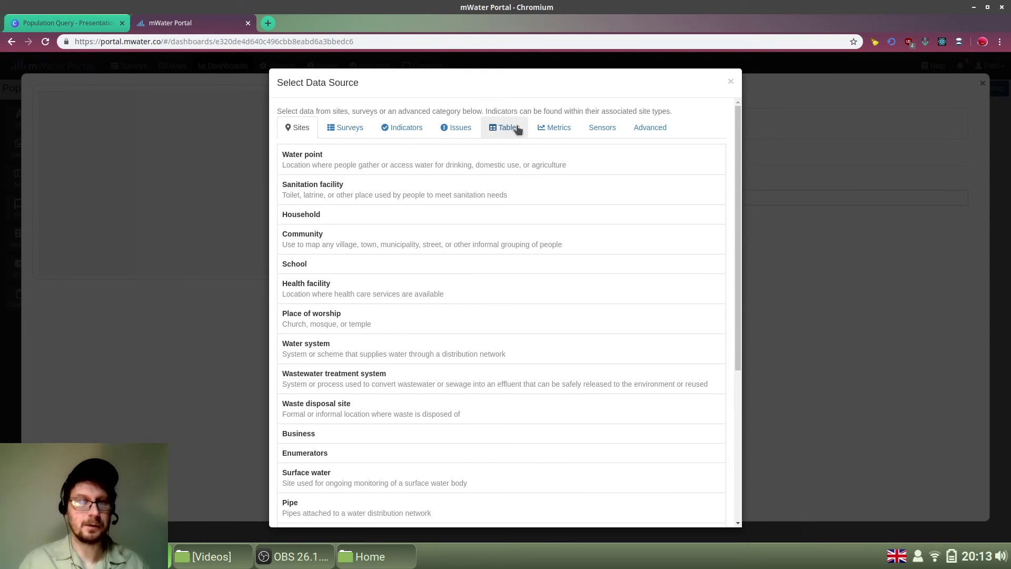
left_click(345, 166)
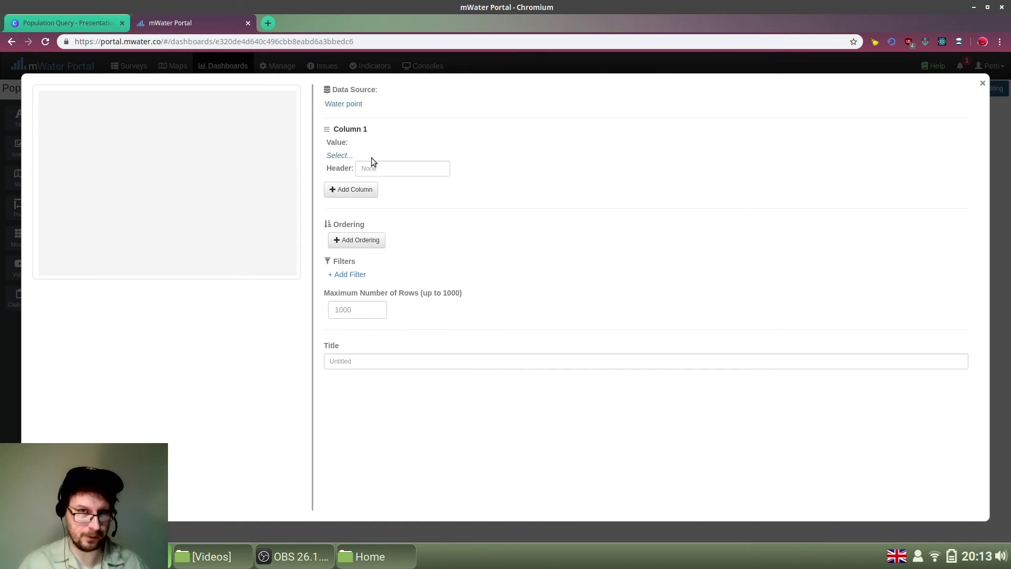
left_click(337, 156)
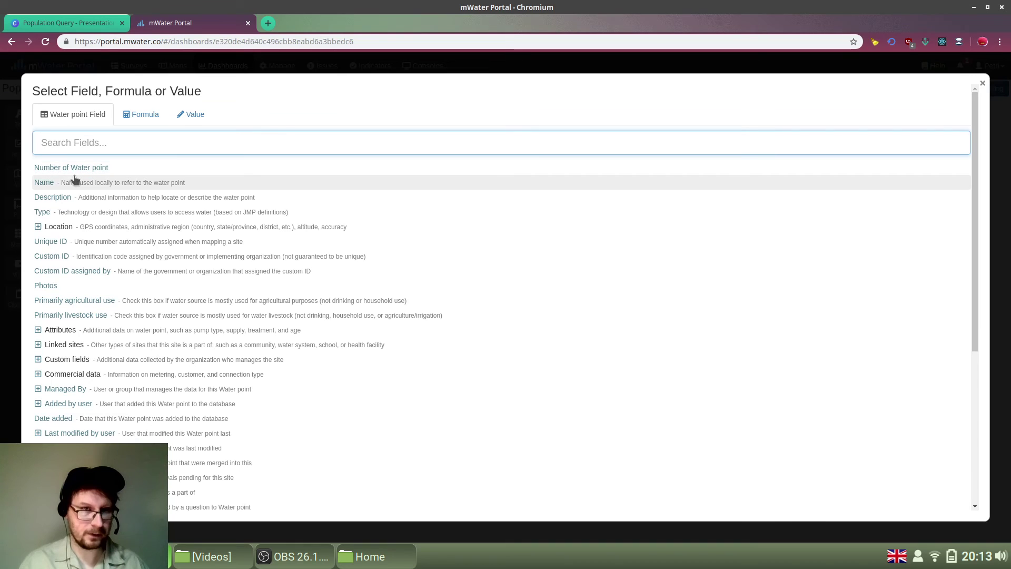
left_click_drag(75, 180, 84, 185)
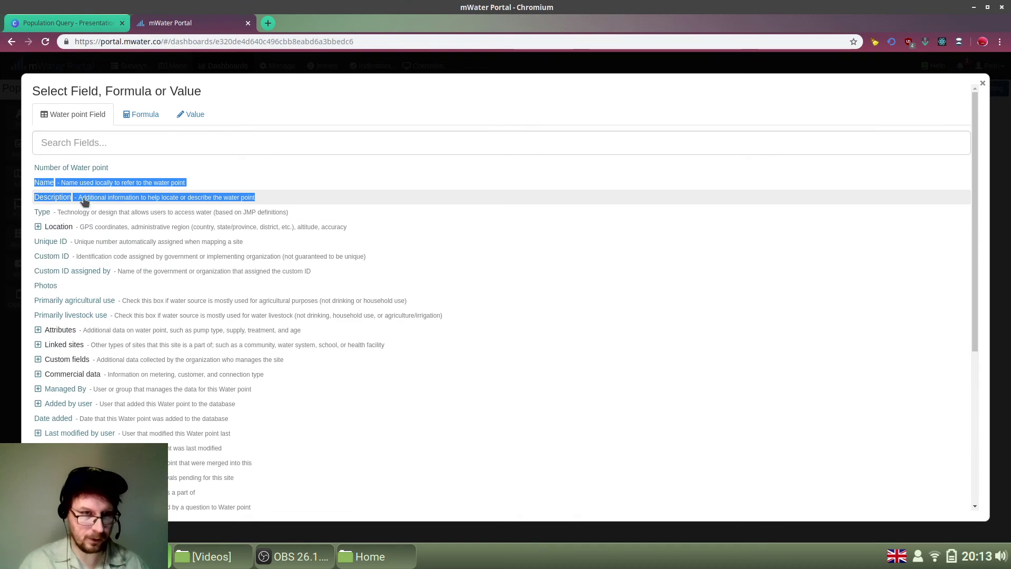
left_click(84, 183)
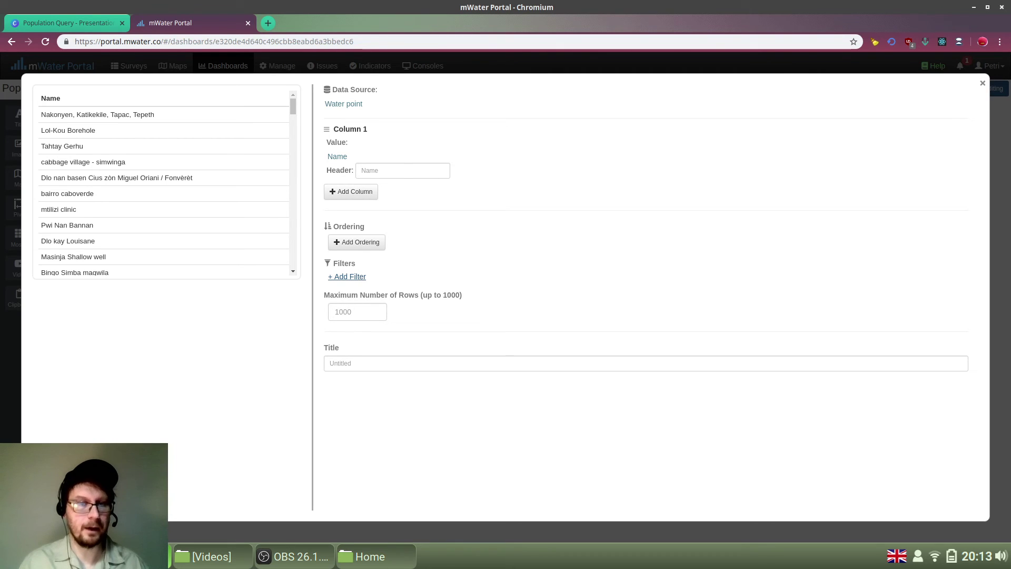
Filter the table to administrative region Busongo, Misungwi, Mwanza, Tanzania.
left_click(348, 276)
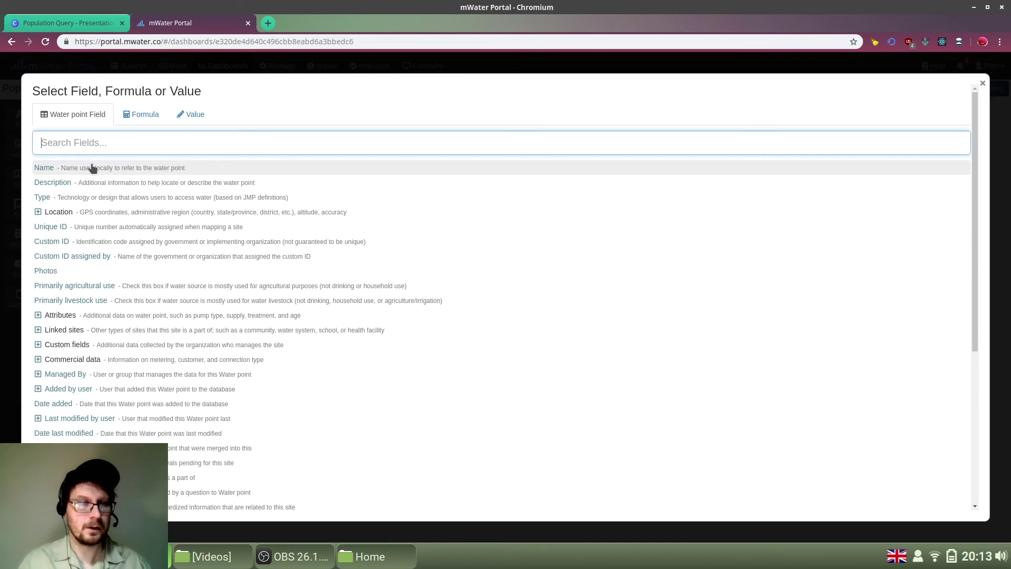
left_click(60, 213)
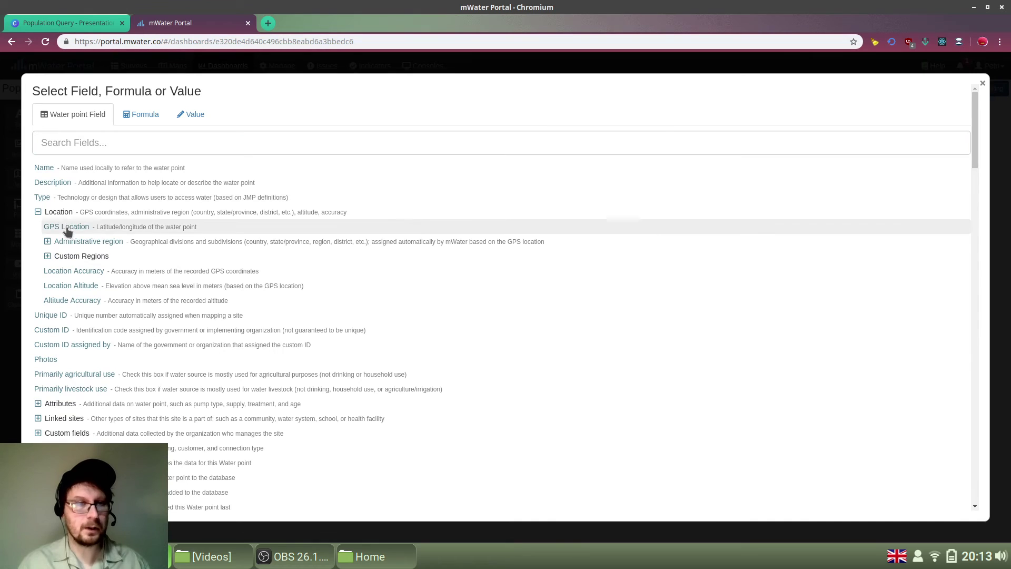
left_click(71, 241)
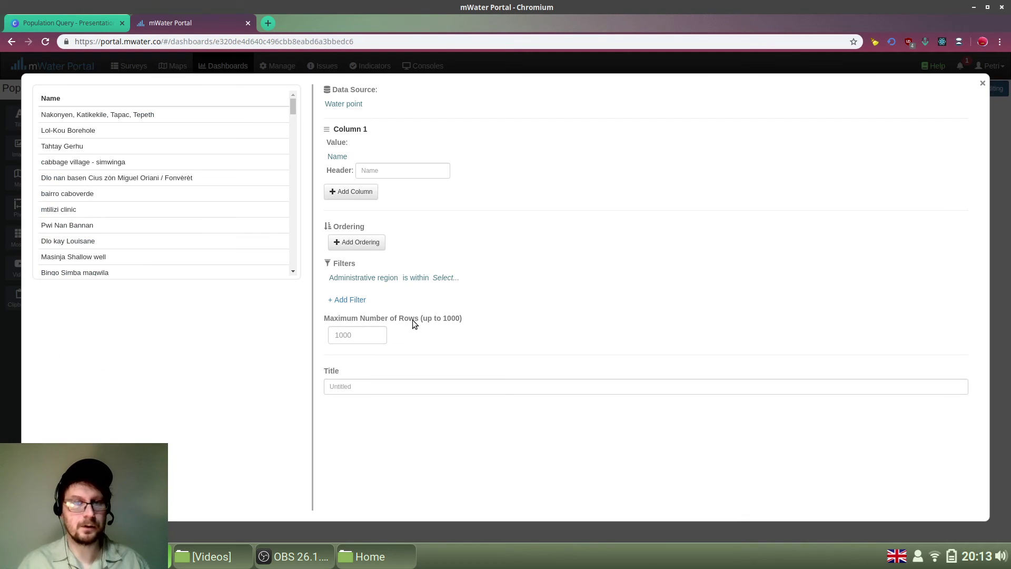
left_click(452, 280)
left_click(189, 164)
type("b")
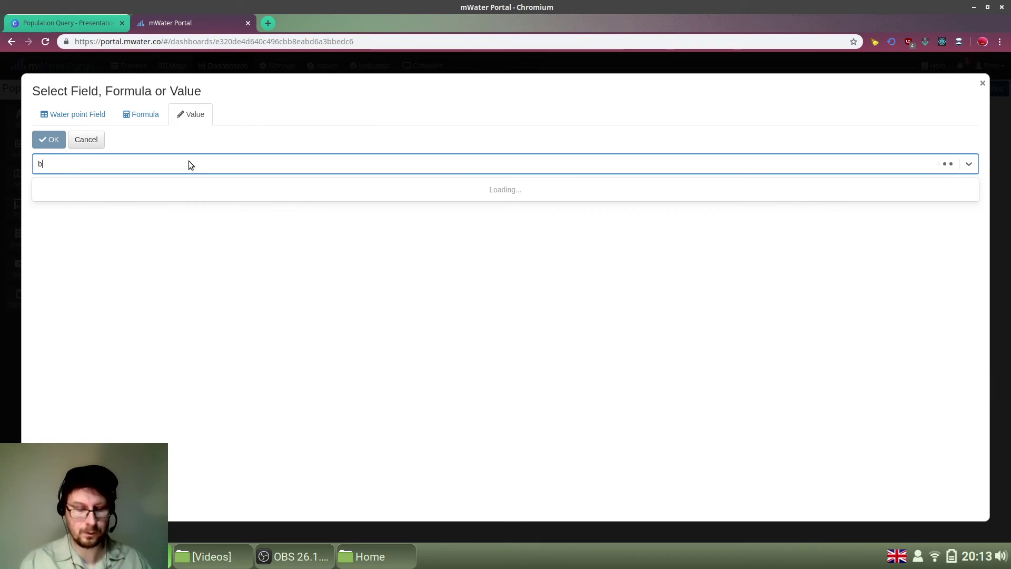
type("usongo")
left_click(77, 190)
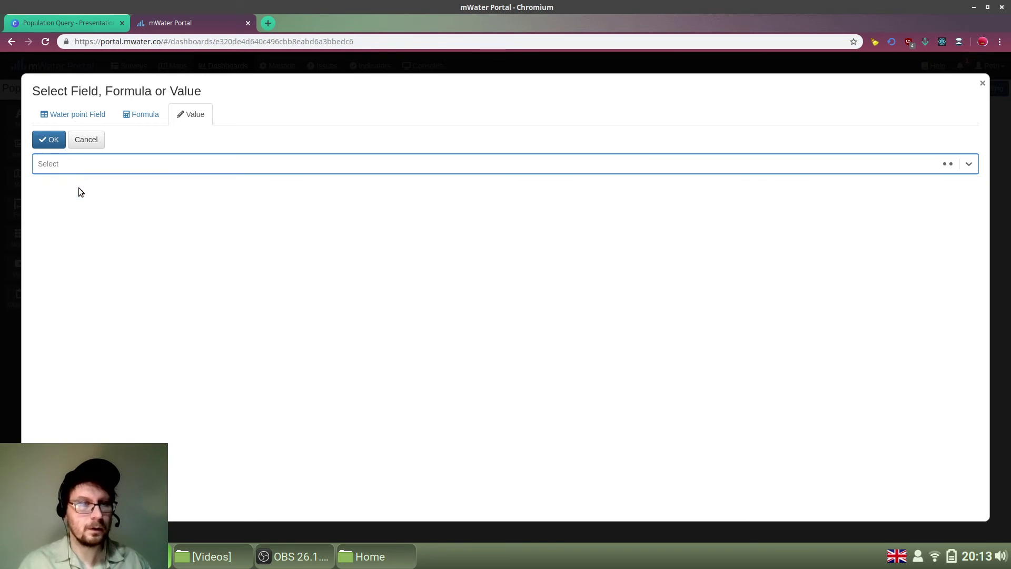
left_click(50, 140)
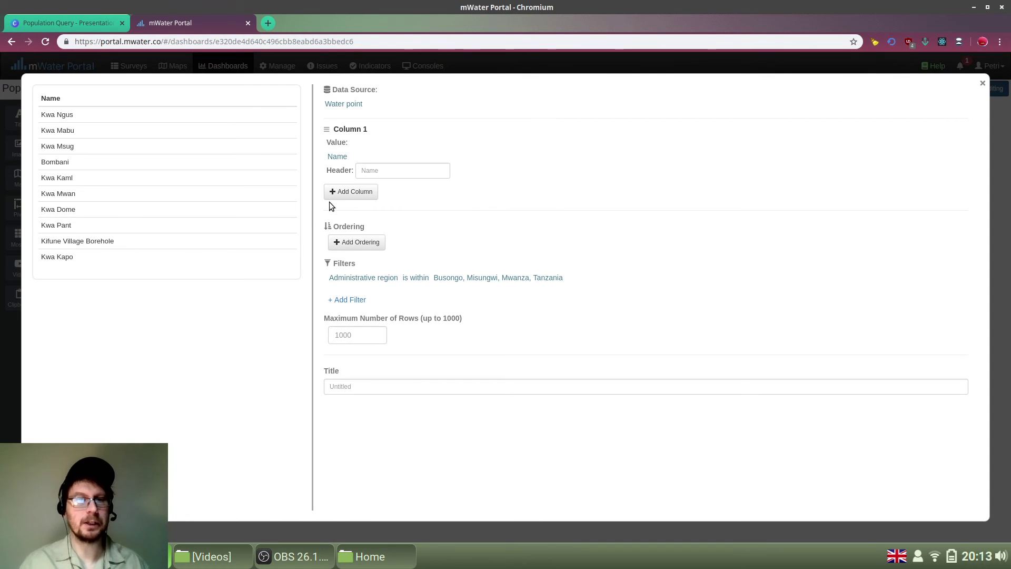
Add Column 2 based on the Population Within formula.
left_click(348, 192)
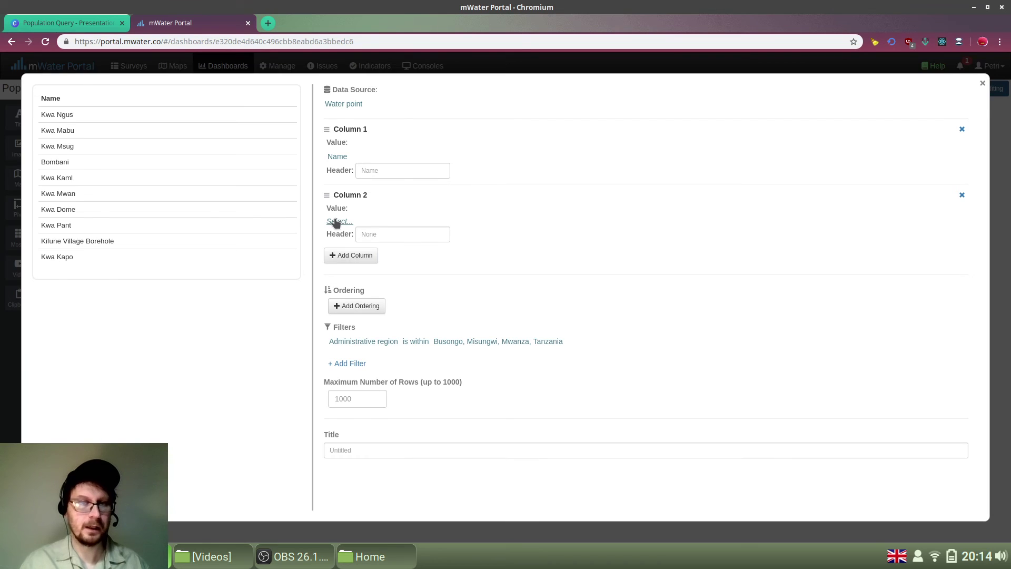
left_click(336, 222)
left_click(146, 114)
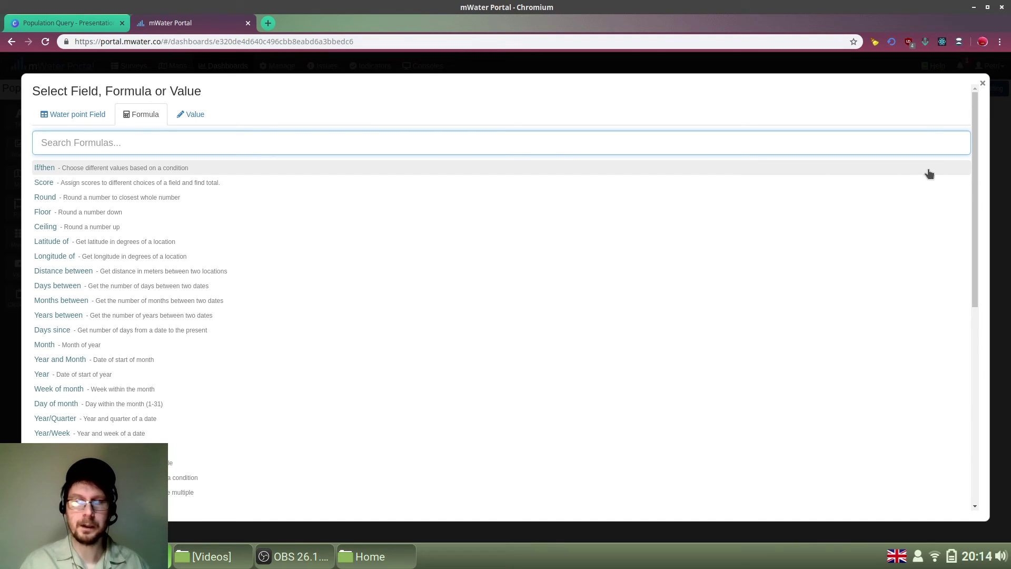
scroll(981, 235, "down", 10)
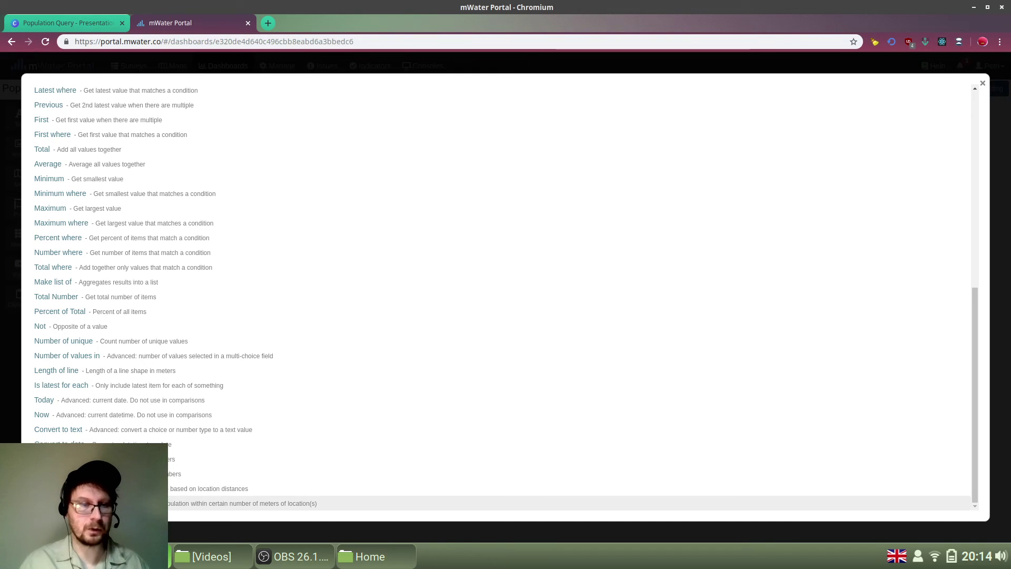
left_click(159, 503)
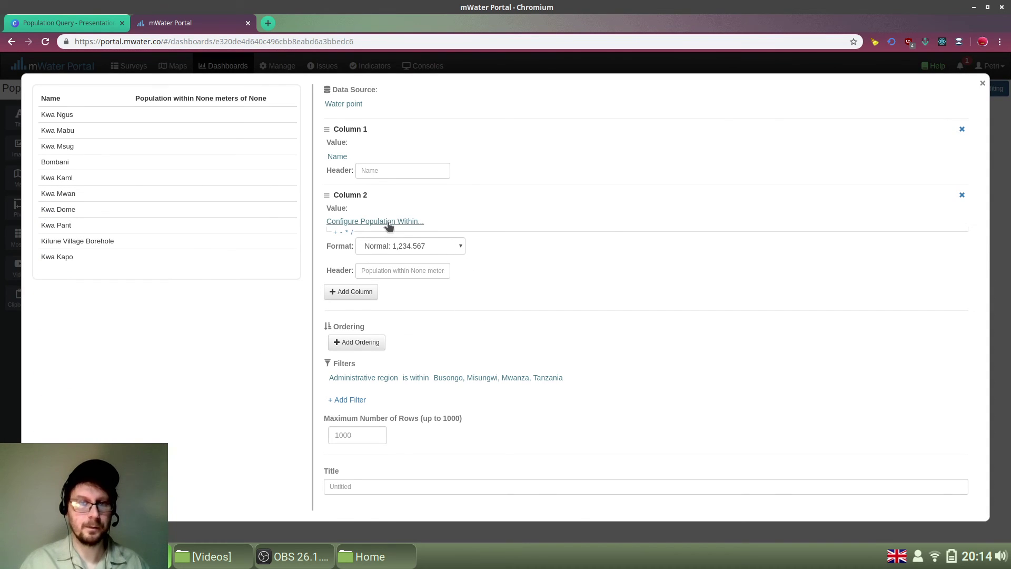
Set Column 2's Population Within to GPS Location at 1000 meters and save.
left_click(389, 223)
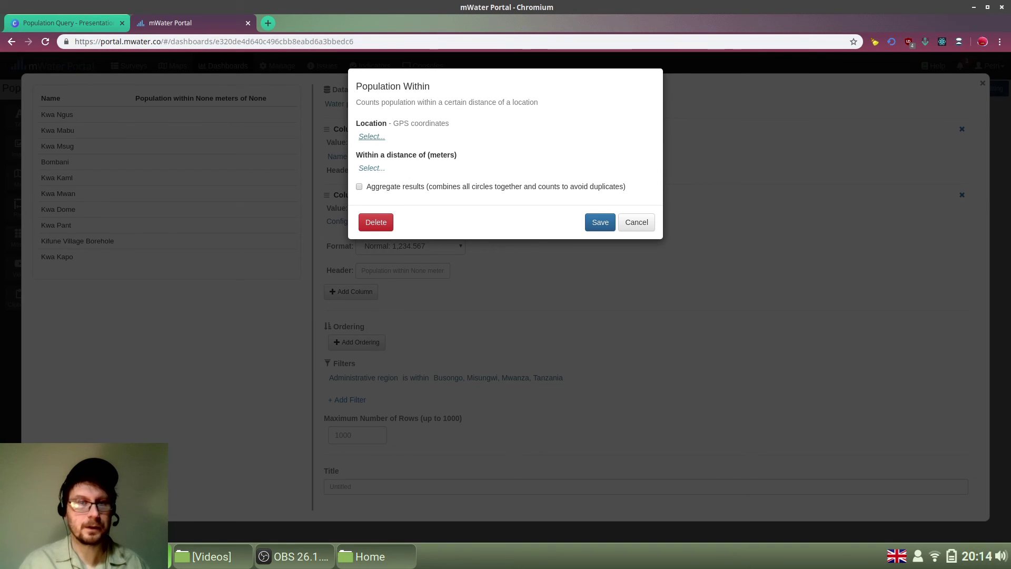
left_click(371, 140)
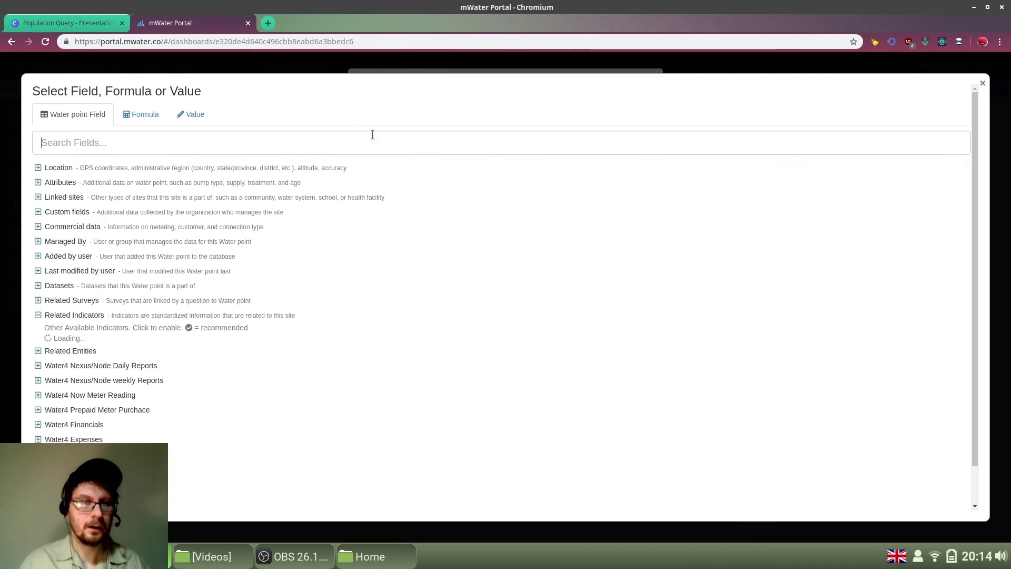
left_click(64, 169)
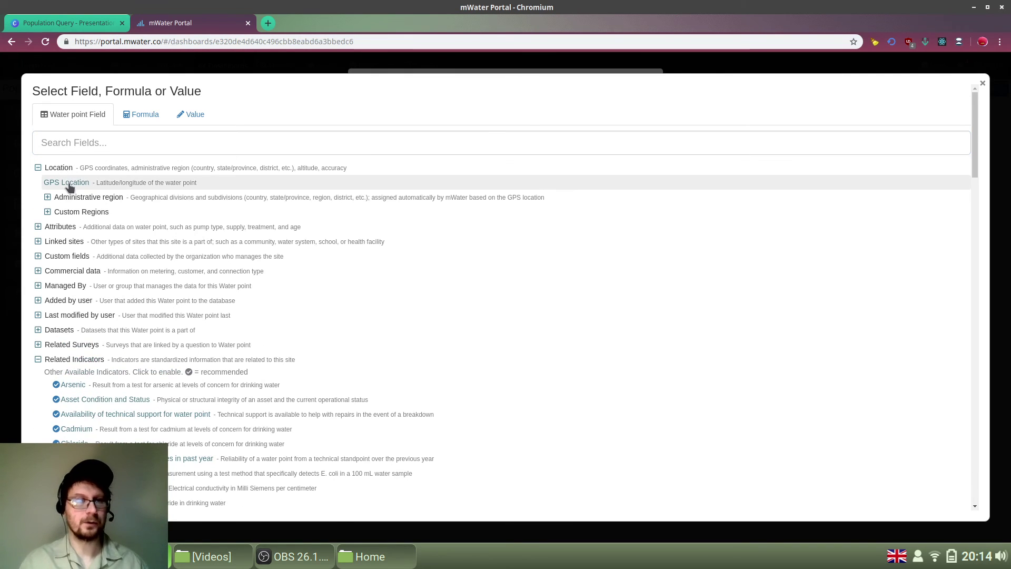
left_click(69, 185)
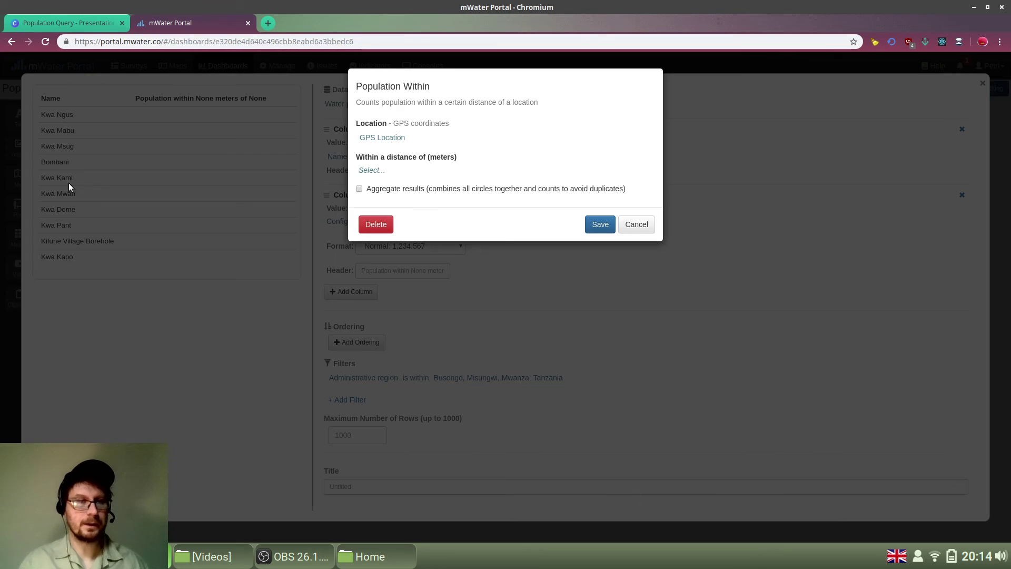
left_click(371, 171)
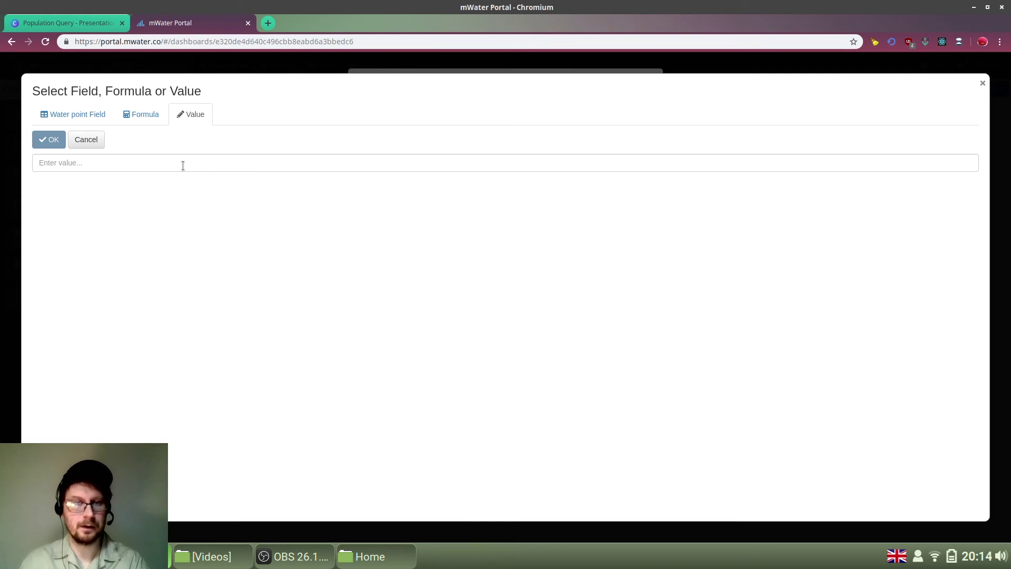
left_click(183, 163)
type("1000")
left_click(44, 143)
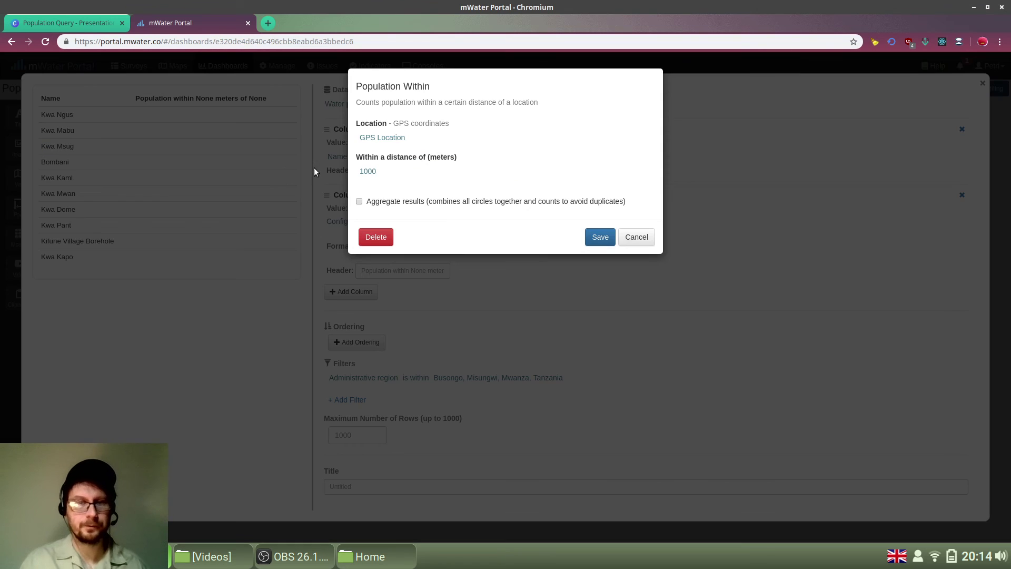
left_click(595, 241)
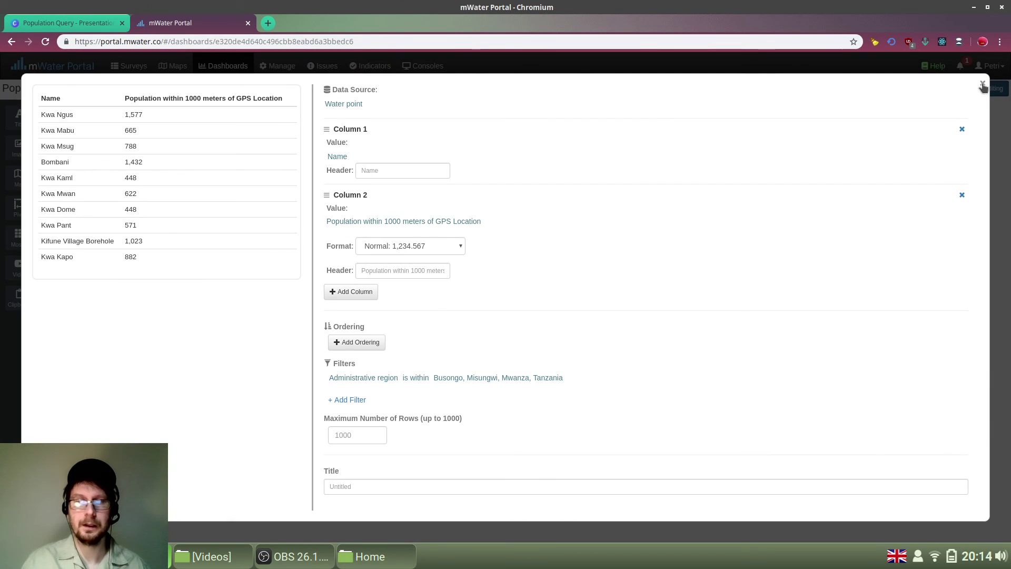
Close the table editor, leaving the Busongo water point table beside the map.
left_click(982, 86)
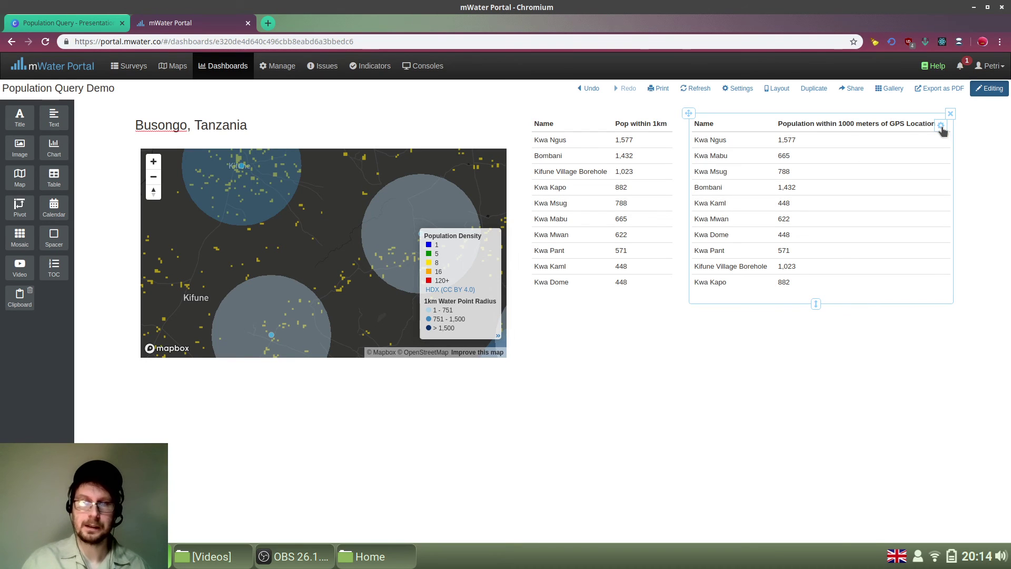
Reopen the table editor and add an ordering by the Population Within formula.
left_click(942, 126)
left_click(937, 137)
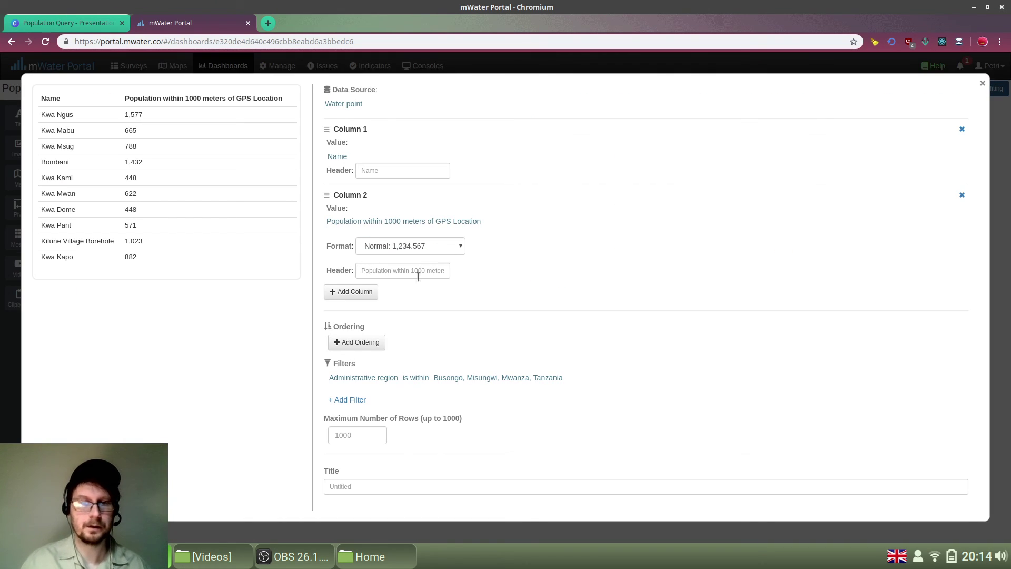
left_click(360, 342)
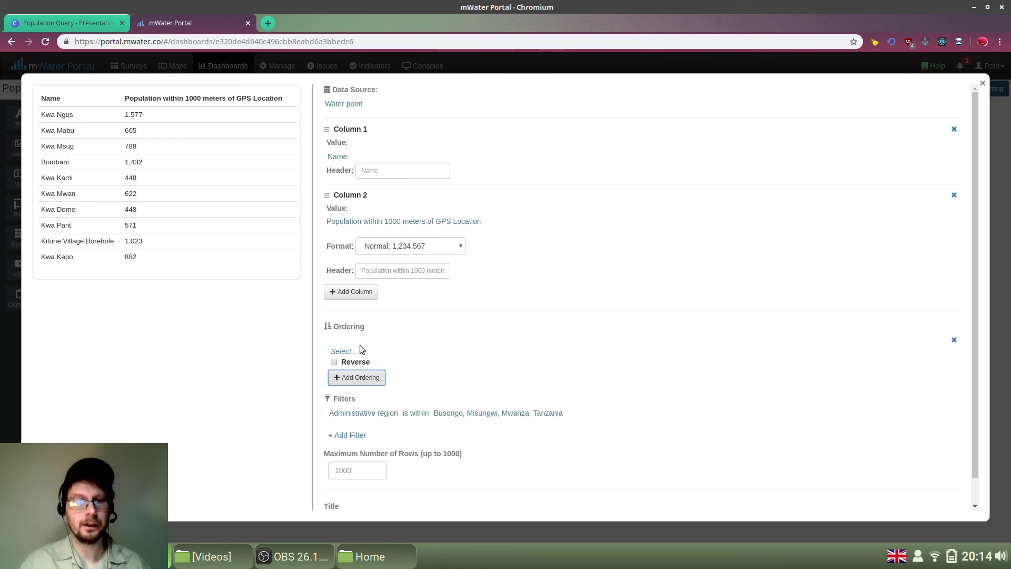
left_click(349, 352)
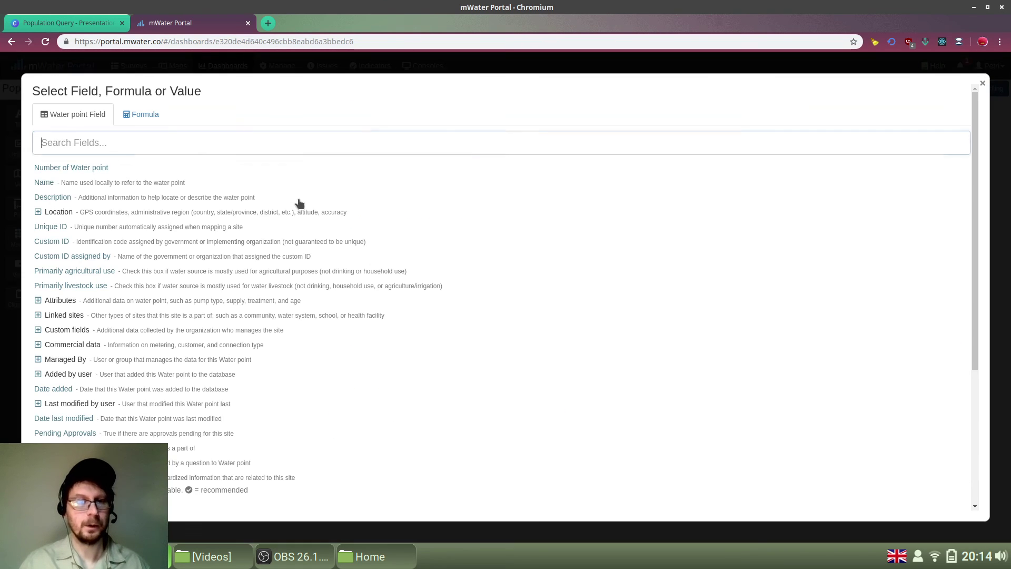
left_click(146, 114)
scroll(160, 299, "down", 3)
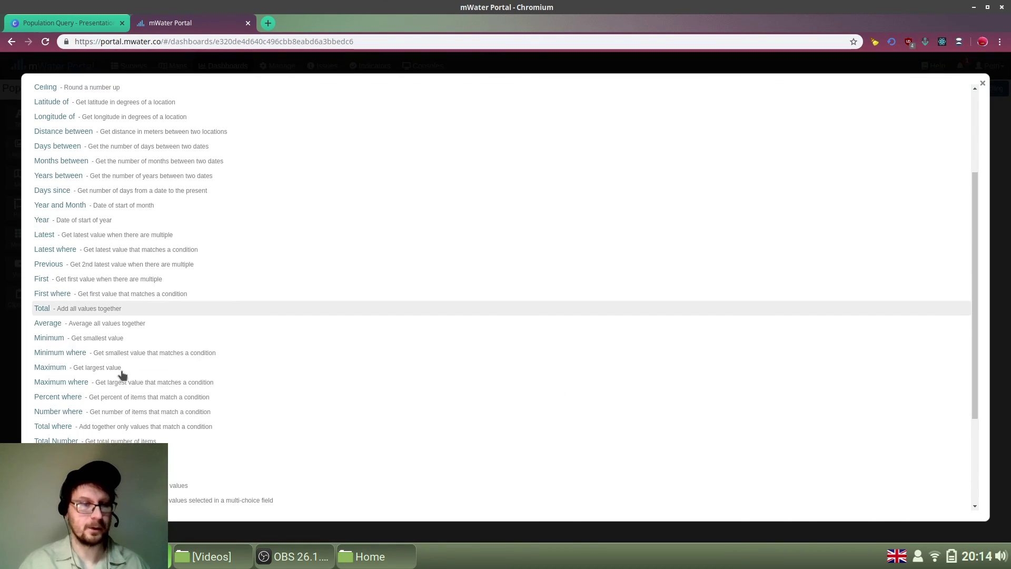
scroll(125, 379, "down", 1)
scroll(125, 356, "down", 2)
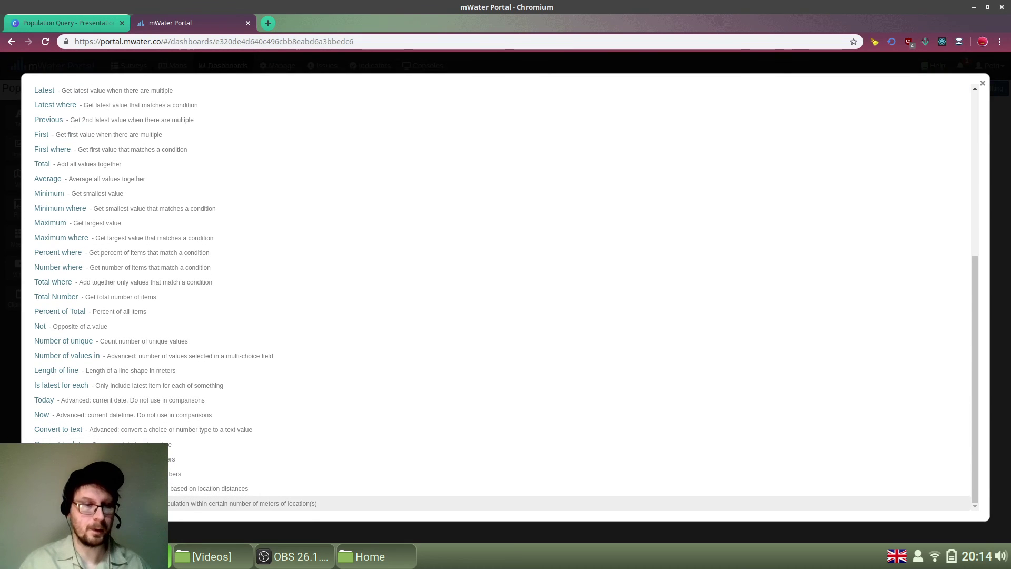
left_click(124, 504)
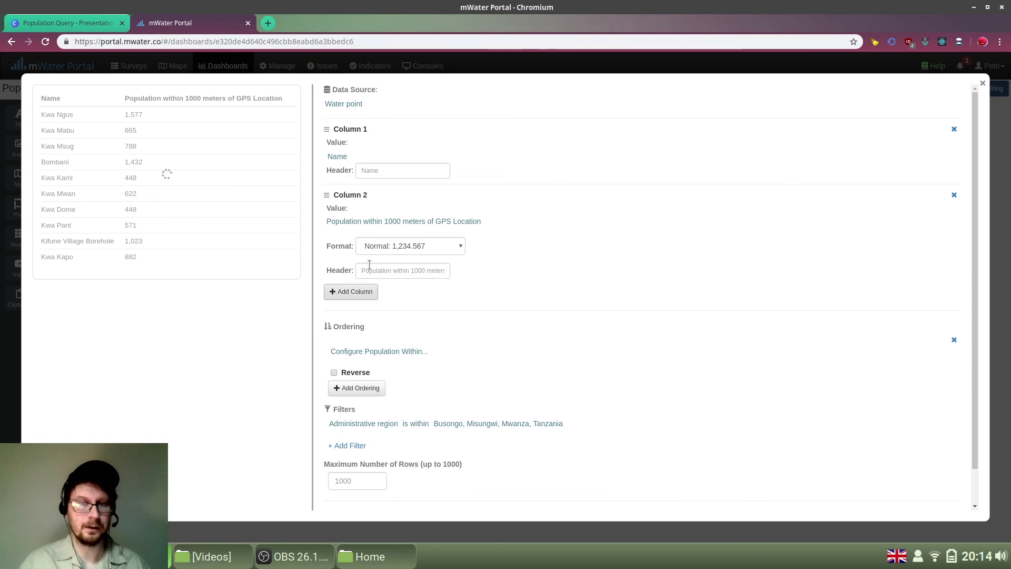
left_click(398, 352)
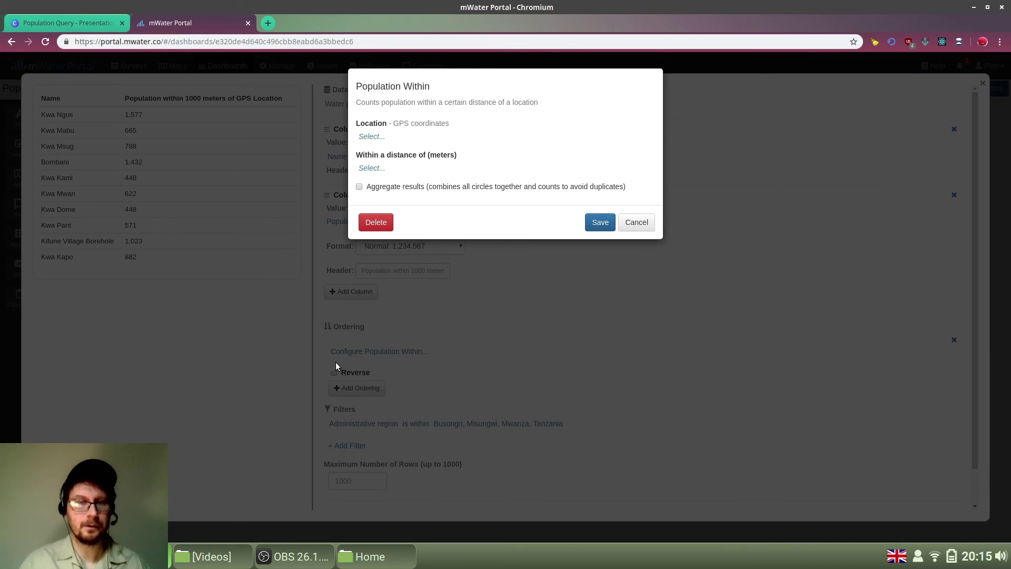
Set the ordering to population within 1000 meters of GPS Location and save.
left_click(378, 135)
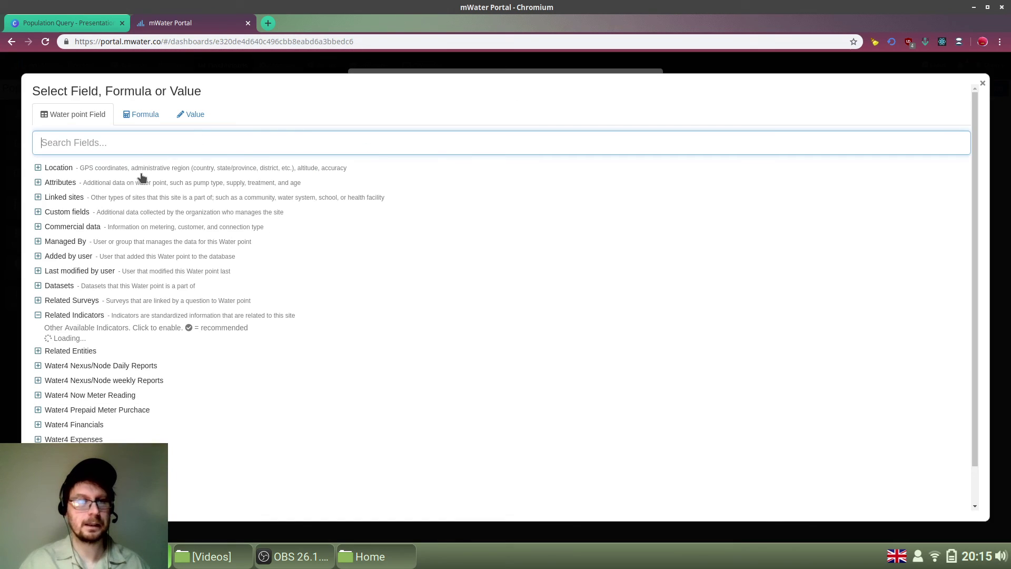
left_click(126, 168)
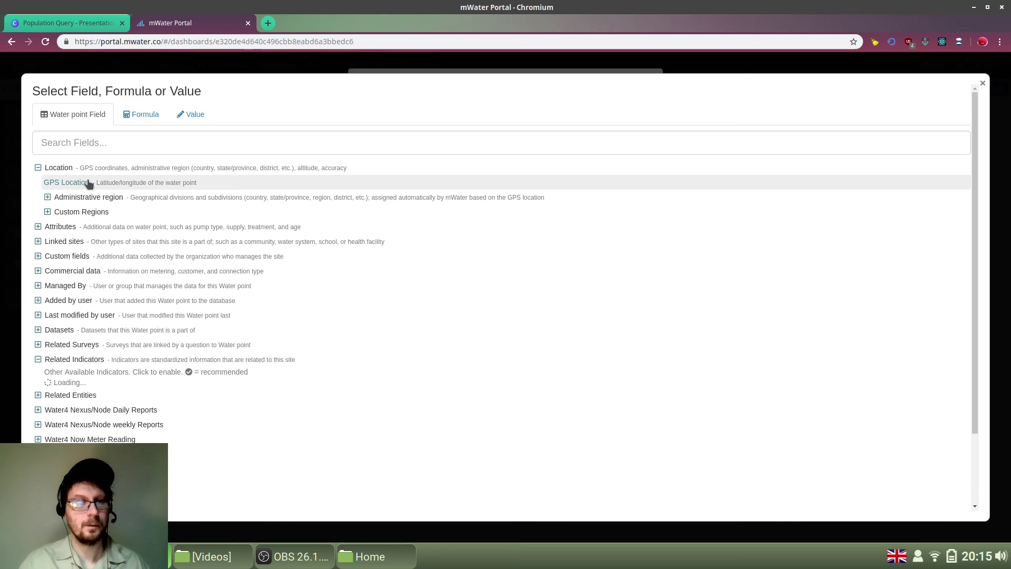
left_click(327, 182)
left_click(368, 170)
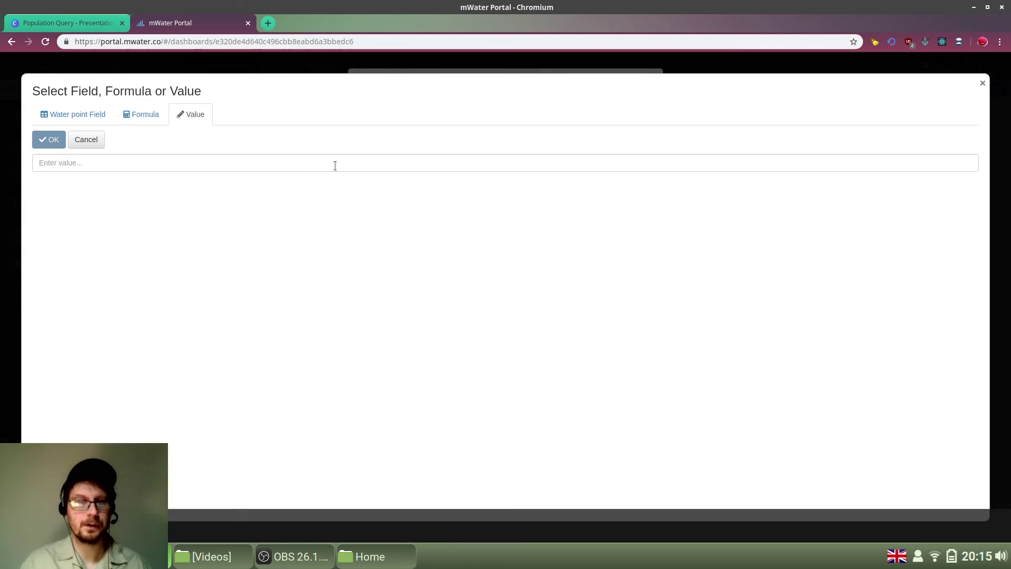
left_click(63, 161)
type("1000")
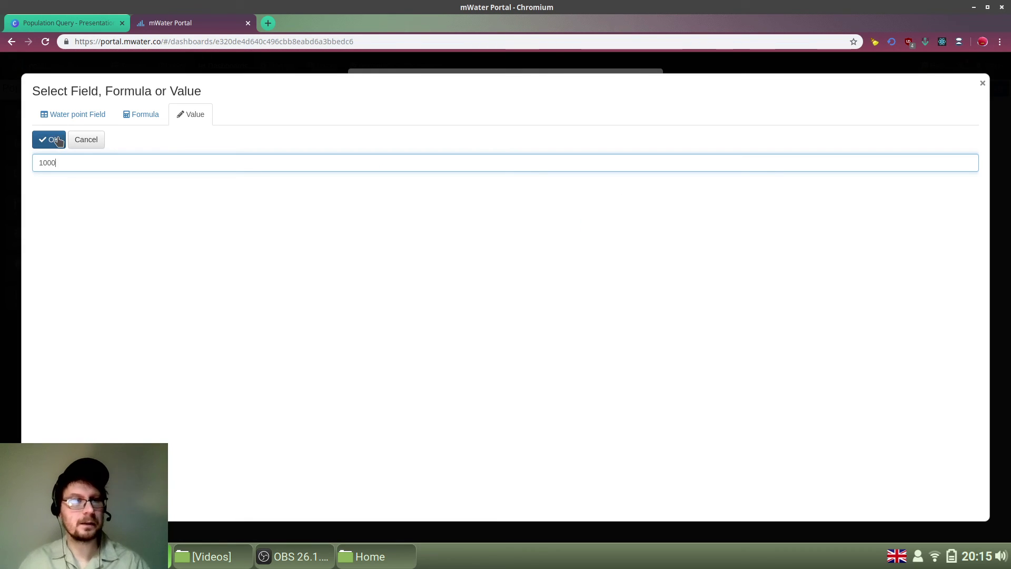
key("Return")
left_click(602, 239)
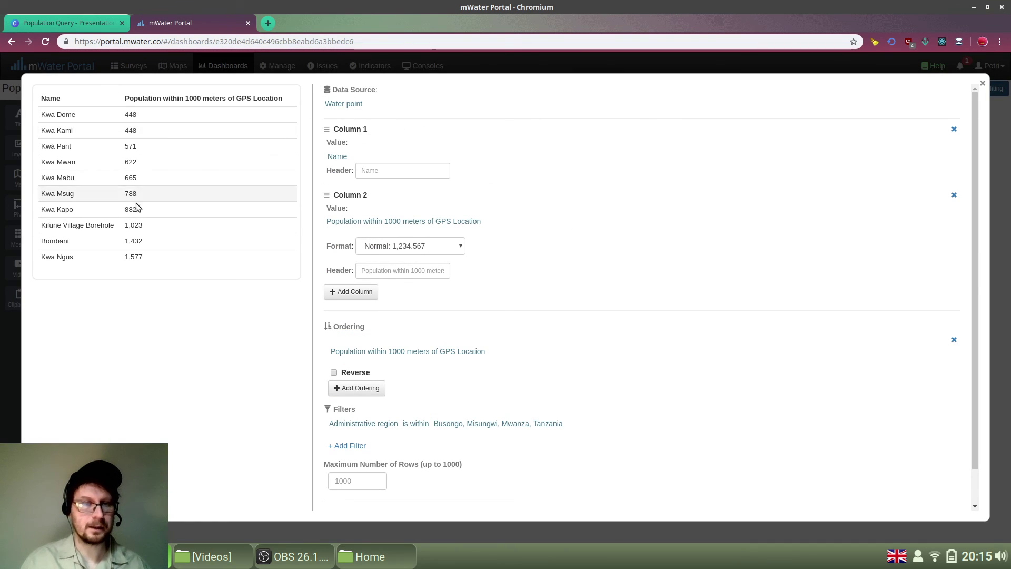
Reverse the population ordering to descending (1,577 to 448) and close the table editor.
left_click(335, 372)
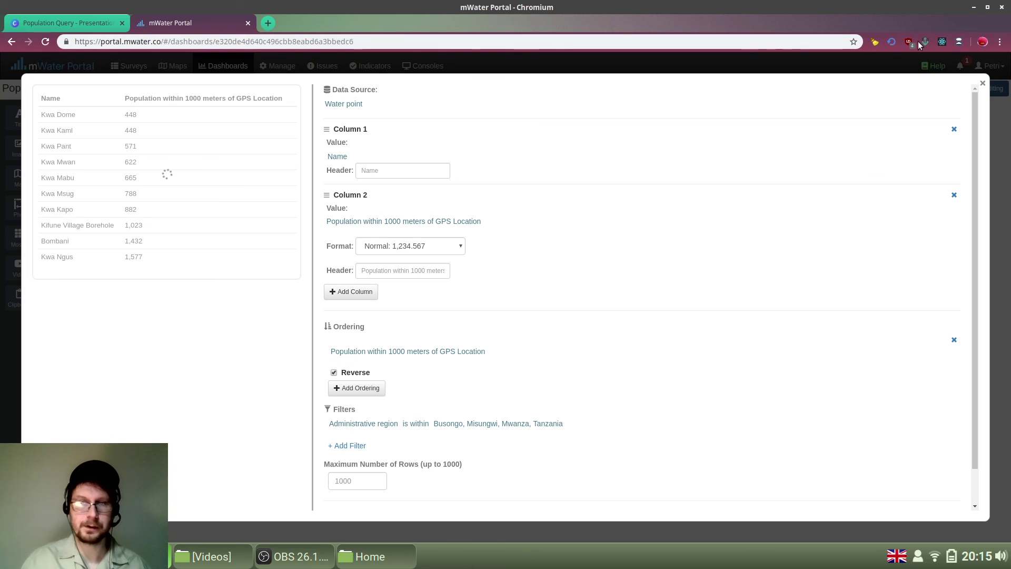
left_click(984, 84)
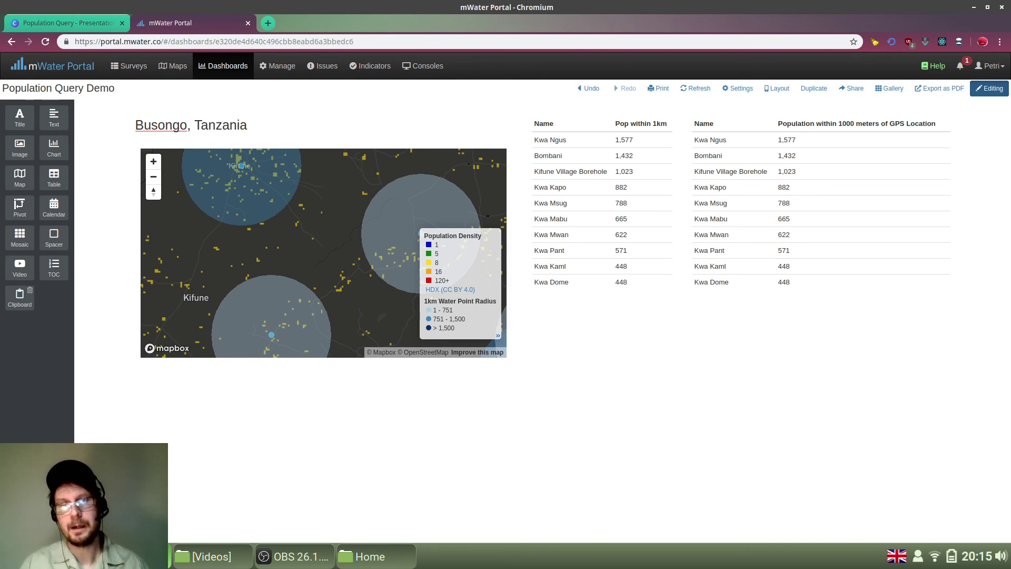
Present the Population Query deck's Connect with us slide in full screen.
left_click(57, 27)
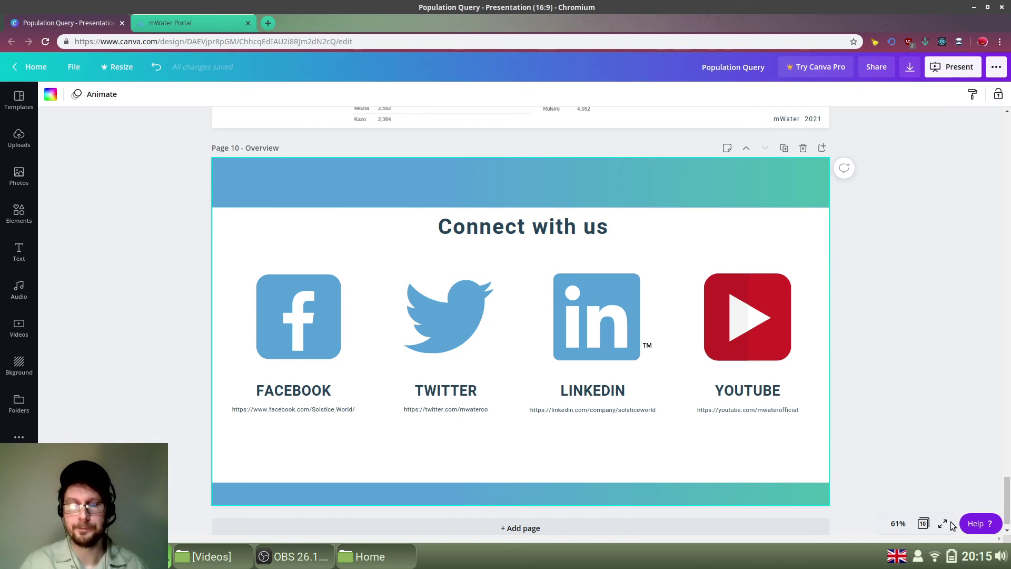
left_click(942, 524)
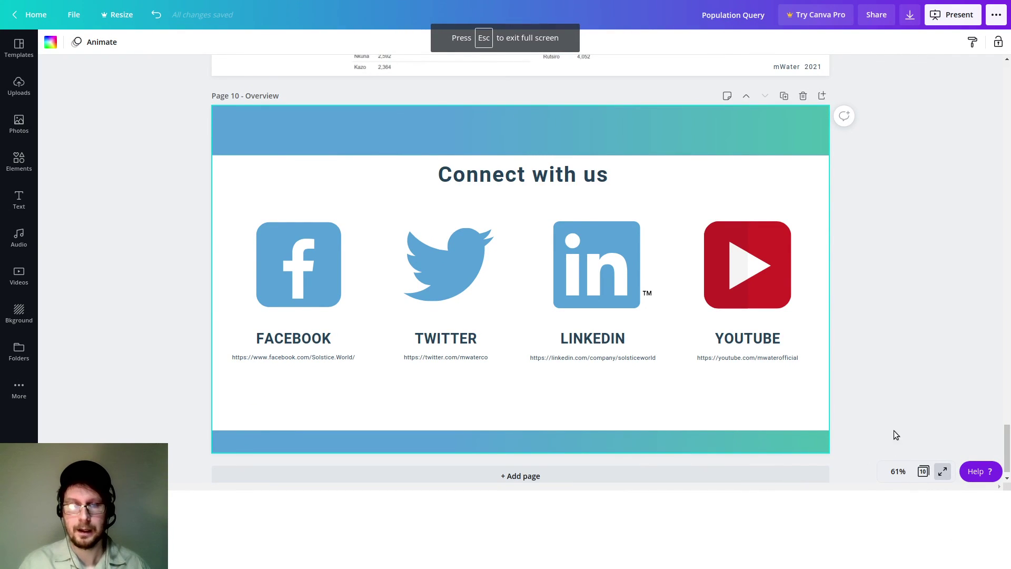